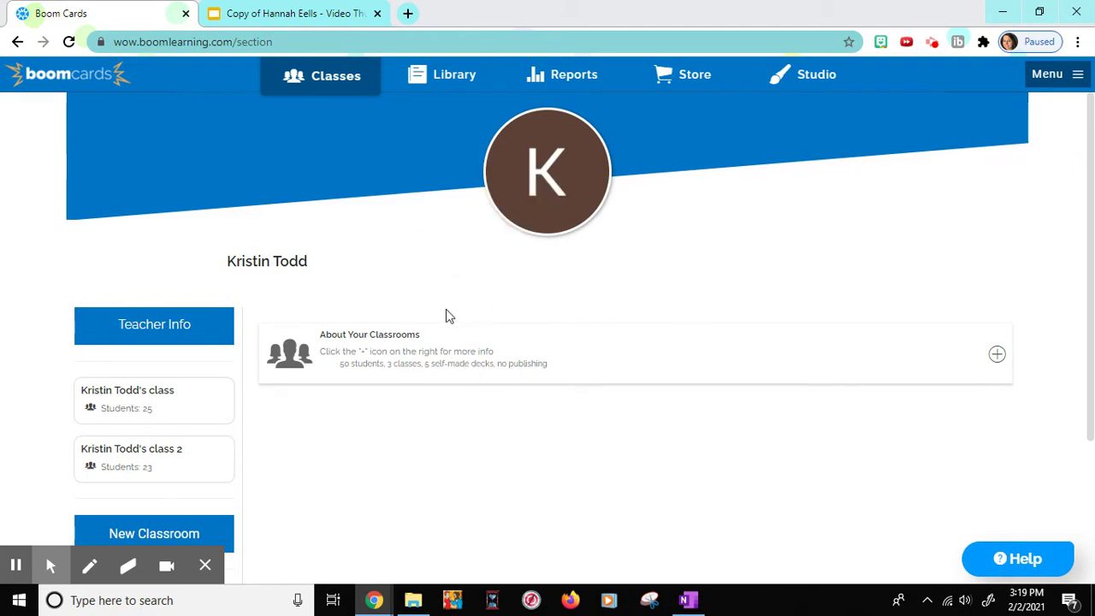
Step: From Studio's Make Decks page, start a new deck
left_click(797, 99)
scroll(432, 427, "down", 3)
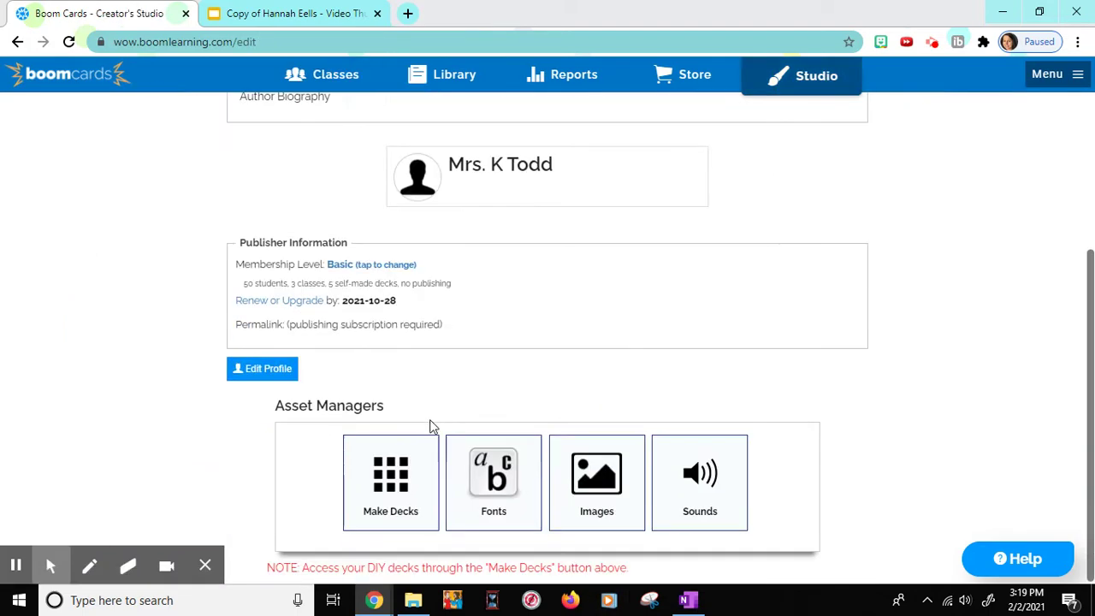
left_click(390, 469)
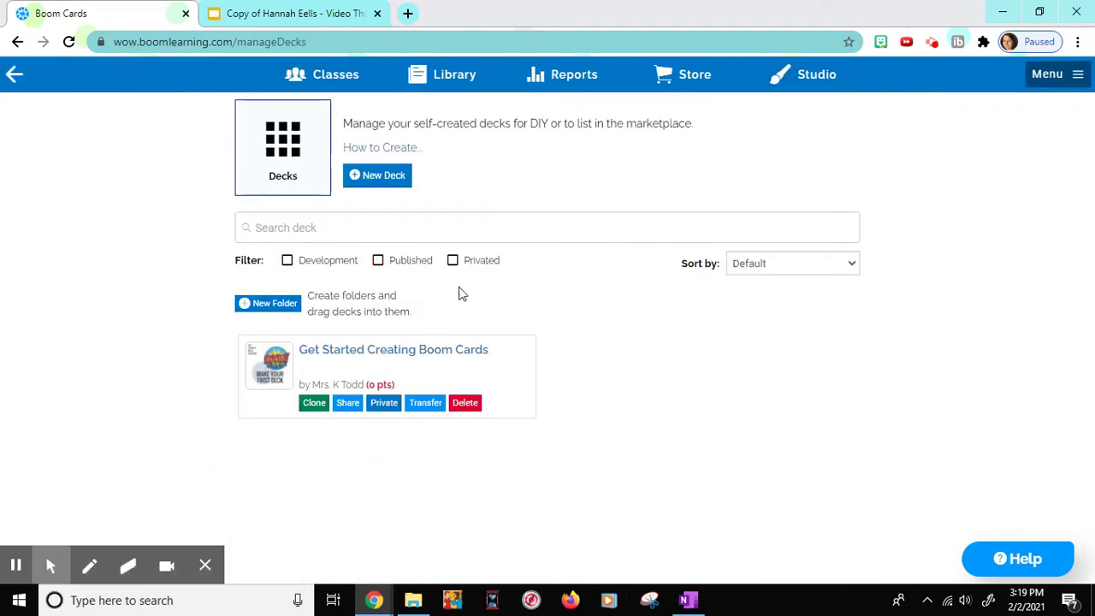
left_click(373, 177)
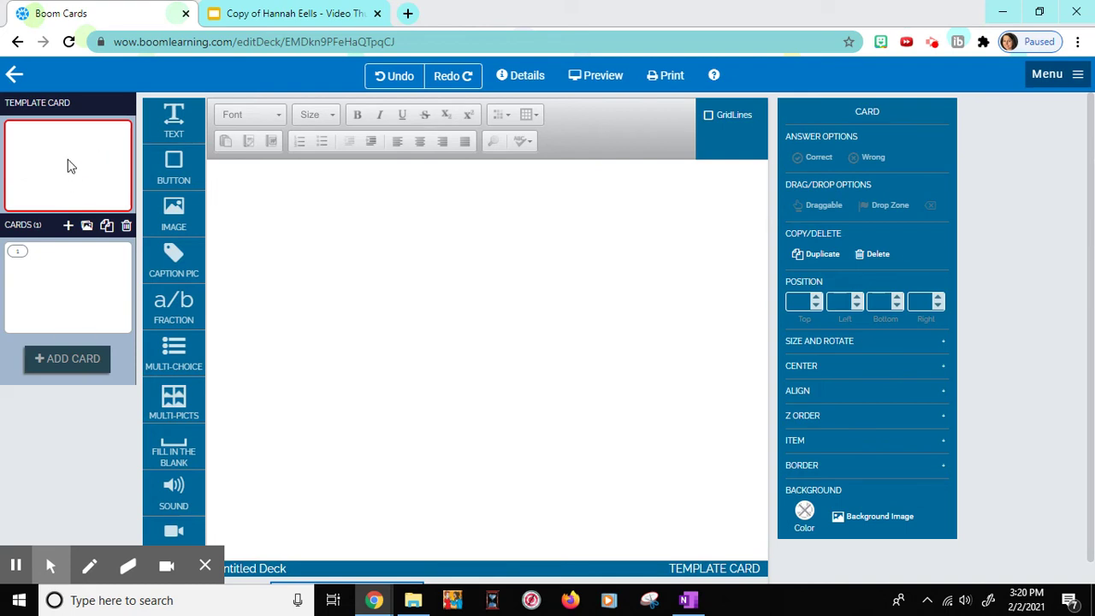
Step: Add the short-a question slide to card 1, stretched to fill the card
left_click(47, 294)
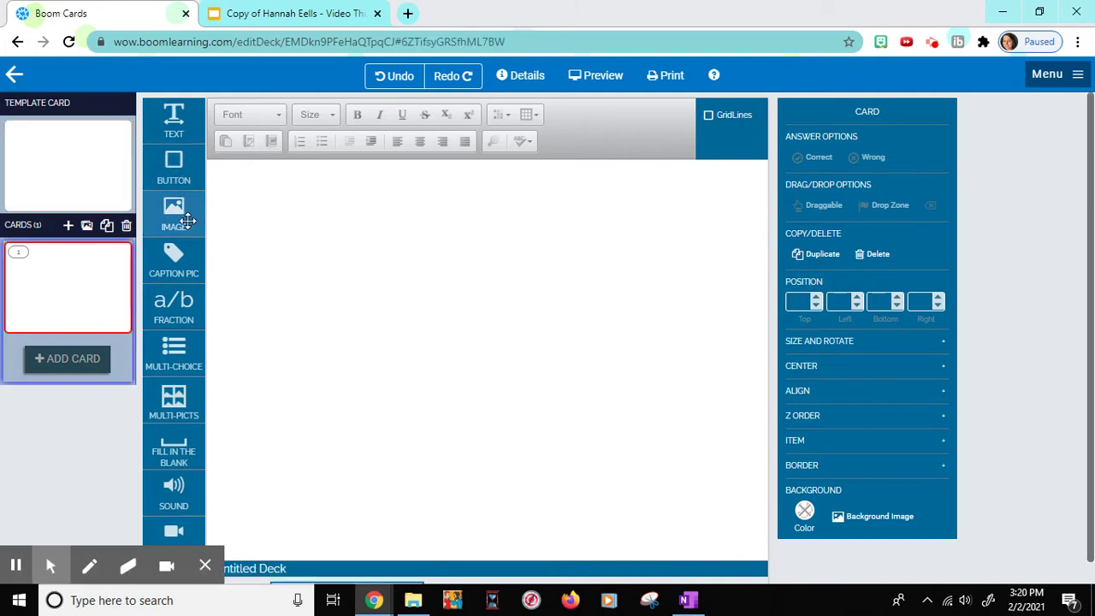
left_click_drag(174, 212, 471, 286)
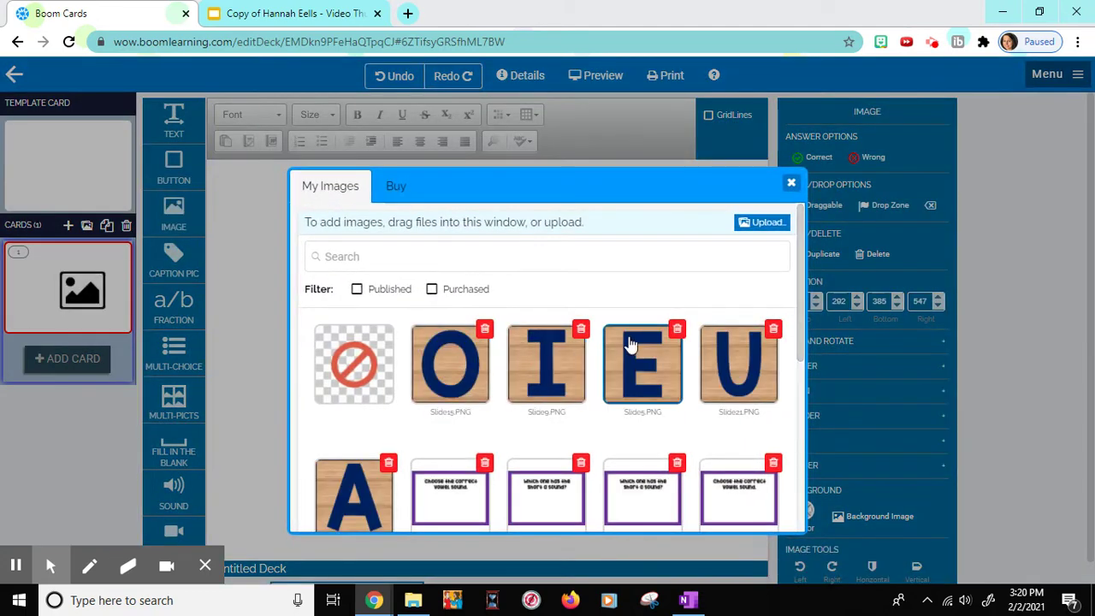
scroll(630, 342, "down", 3)
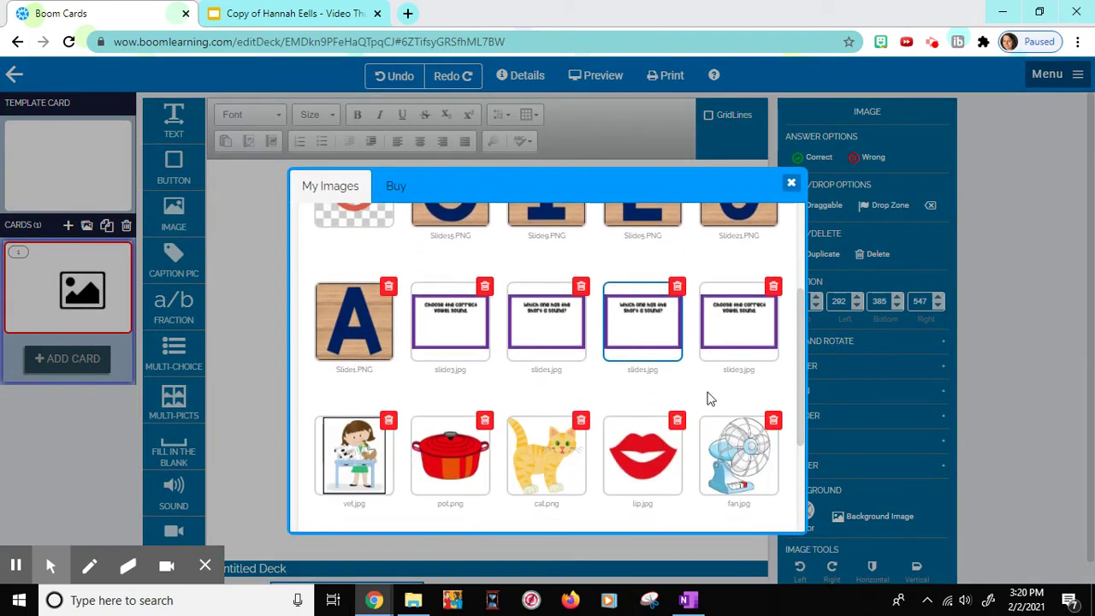
scroll(708, 378, "down", 1)
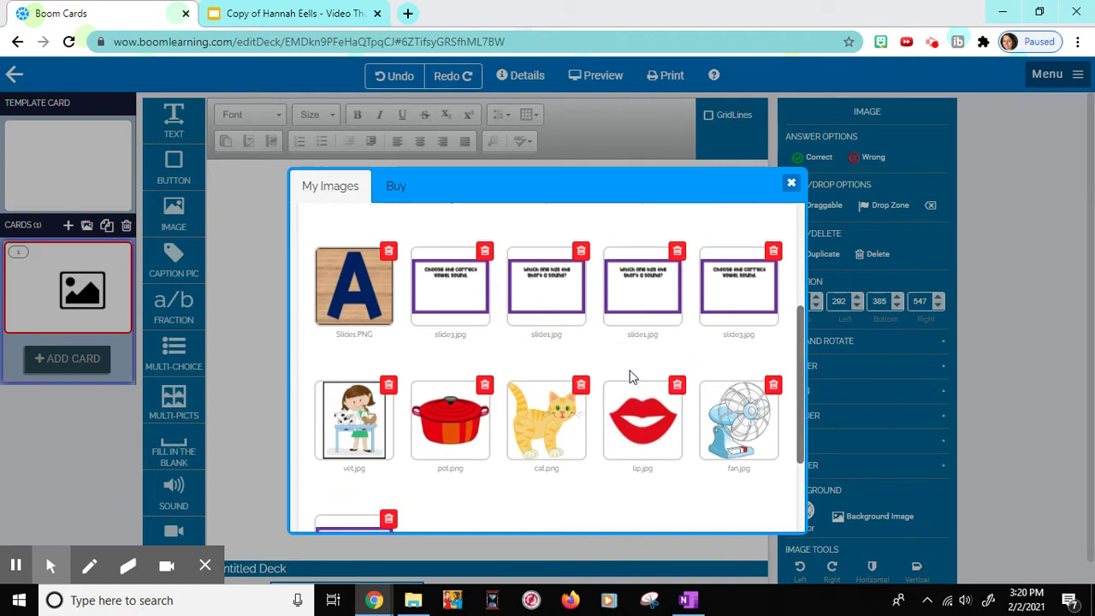
left_click(630, 289)
left_click_drag(532, 342, 298, 261)
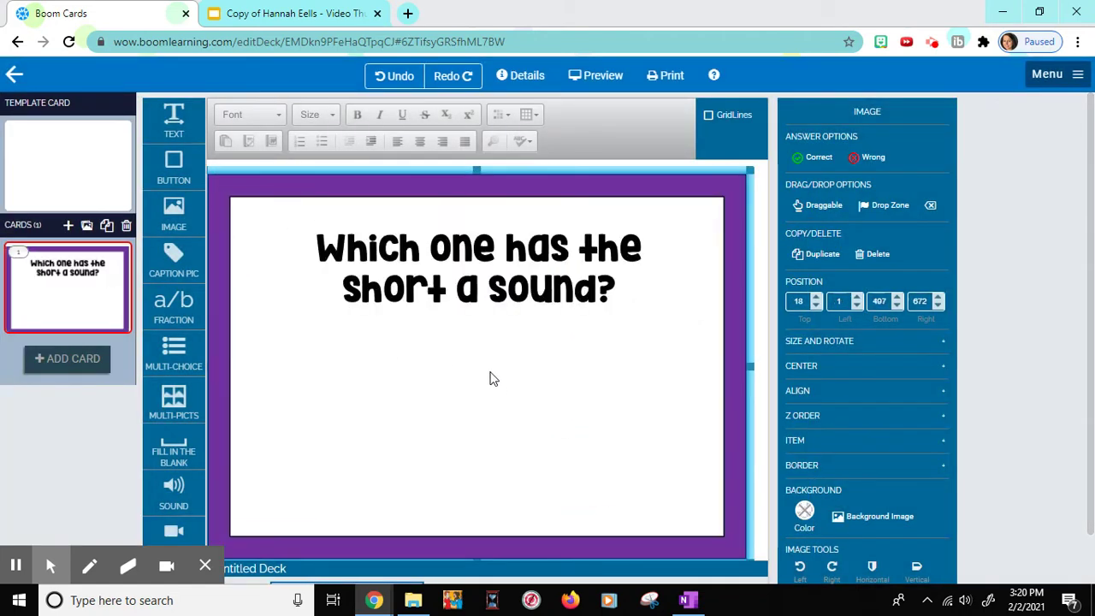
Step: Add the cat and lips pictures, resizing the lips to sit beside the cat
left_click_drag(173, 209, 305, 367)
left_click(548, 420)
left_click_drag(174, 209, 519, 371)
left_click(676, 410)
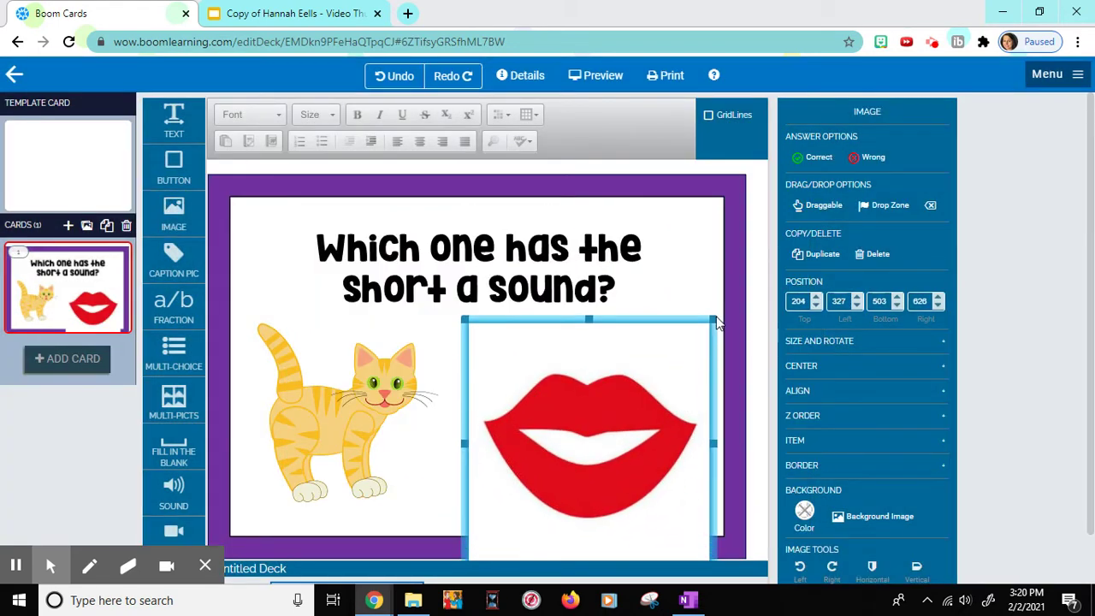
left_click_drag(713, 319, 656, 377)
left_click_drag(575, 434, 591, 386)
Step: Mark the cat as the correct answer and the lips as wrong
left_click(285, 423)
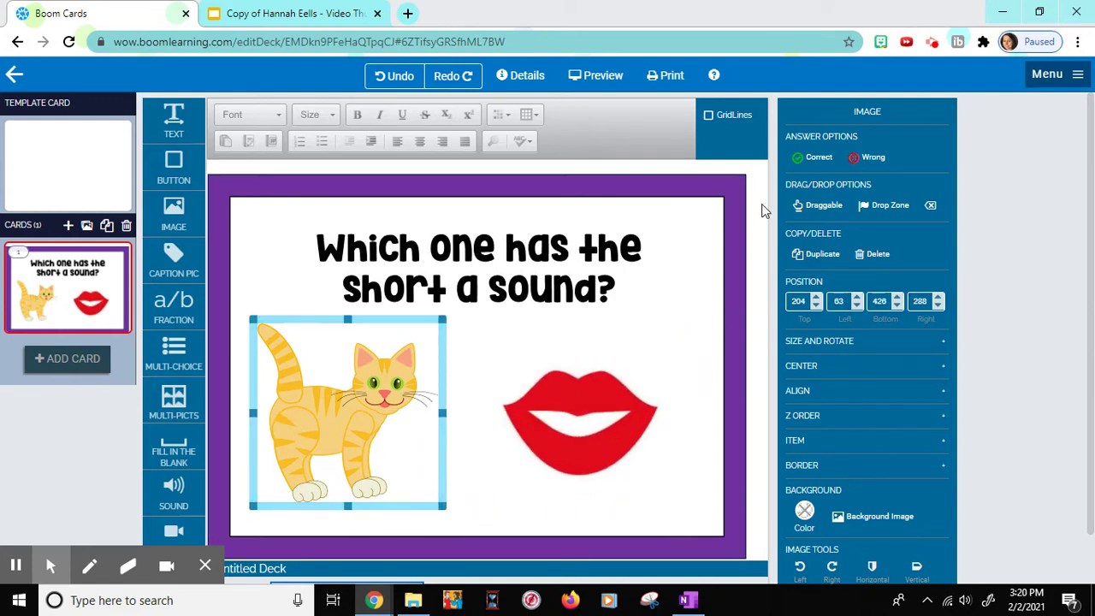
left_click(806, 156)
left_click(597, 402)
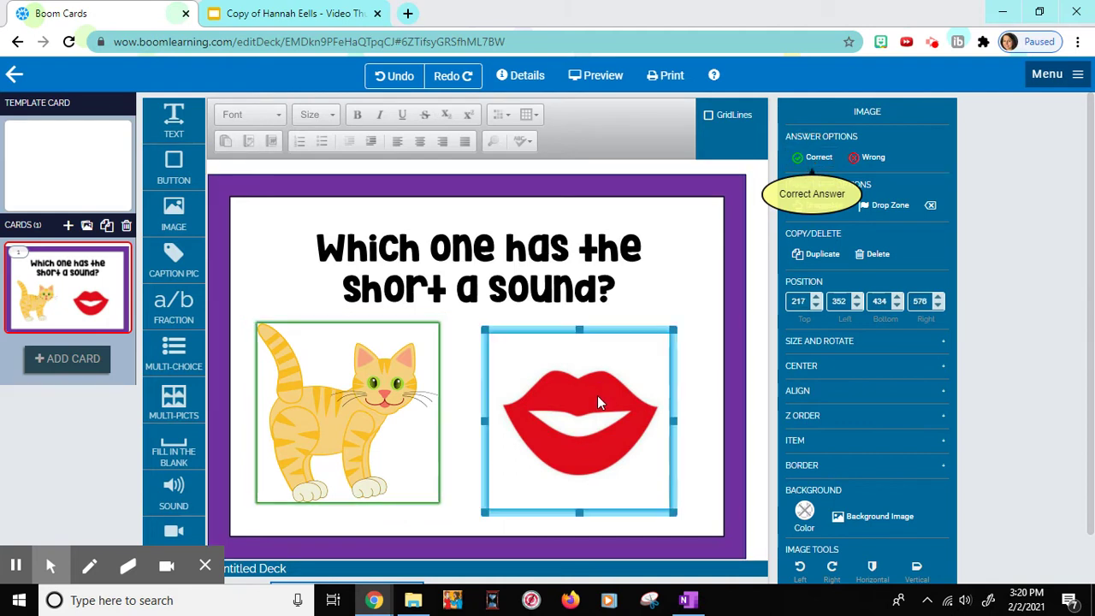
left_click(874, 157)
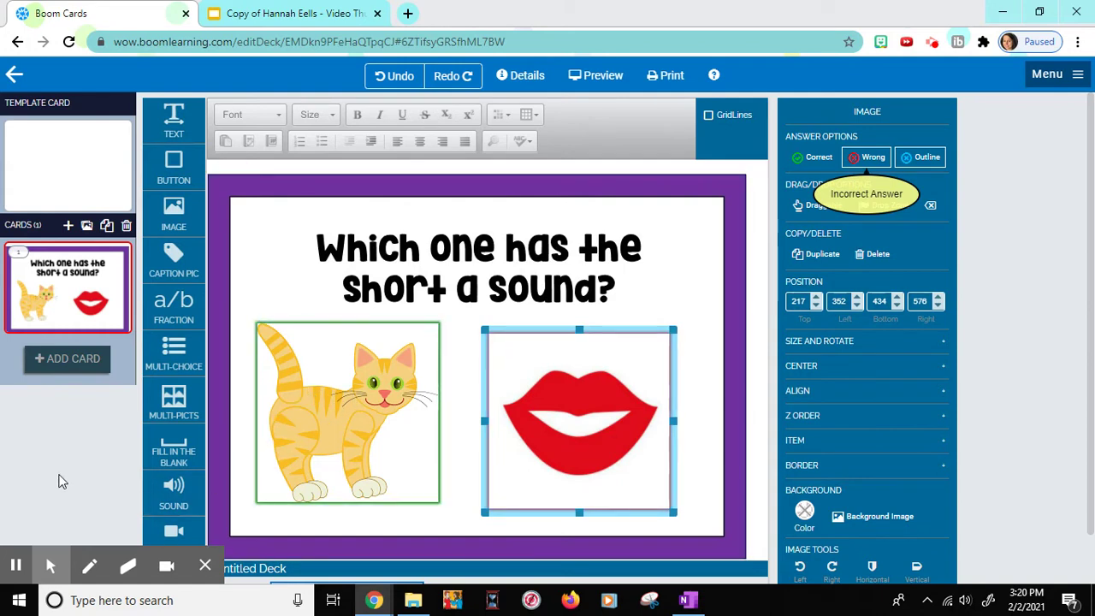
Step: Add card 2 with the vowel-sound question slide filling the card
left_click(43, 365)
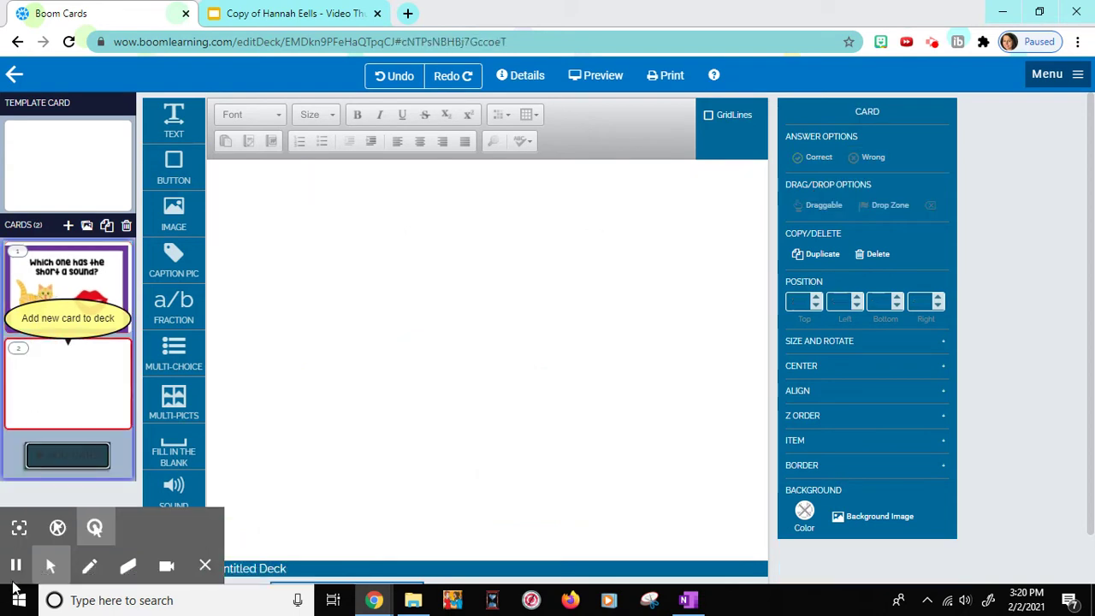
left_click_drag(174, 214, 484, 285)
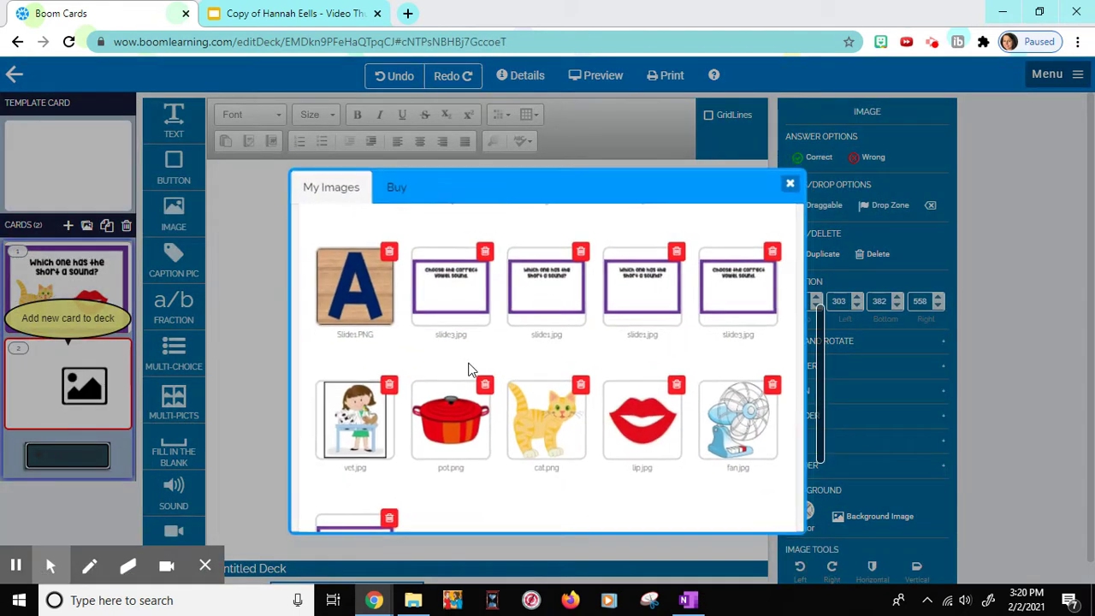
left_click(451, 296)
left_click_drag(496, 335, 256, 261)
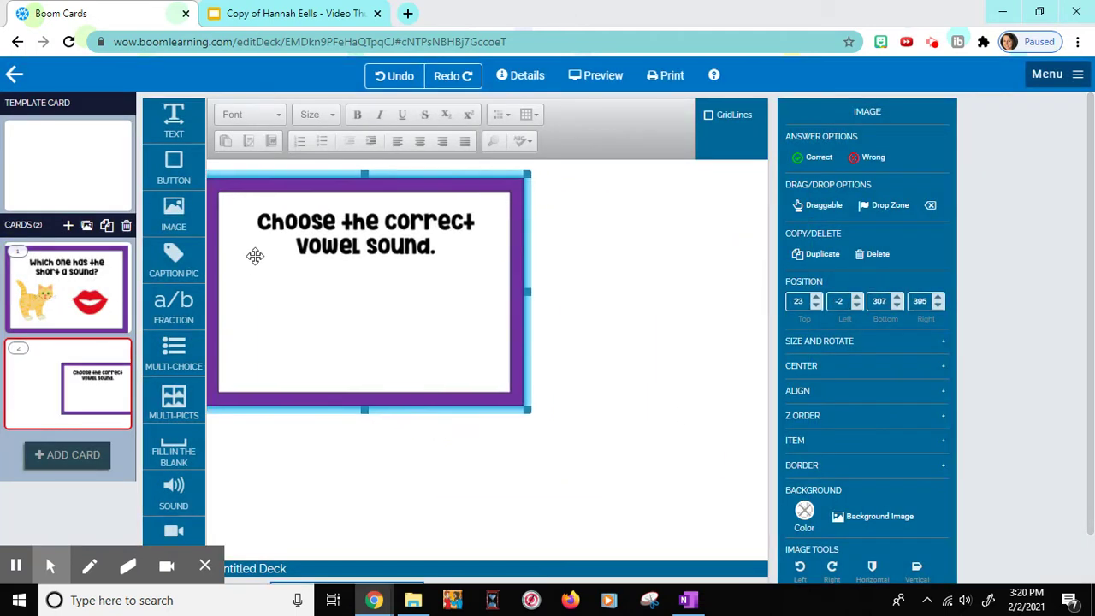
left_click_drag(394, 331, 401, 325)
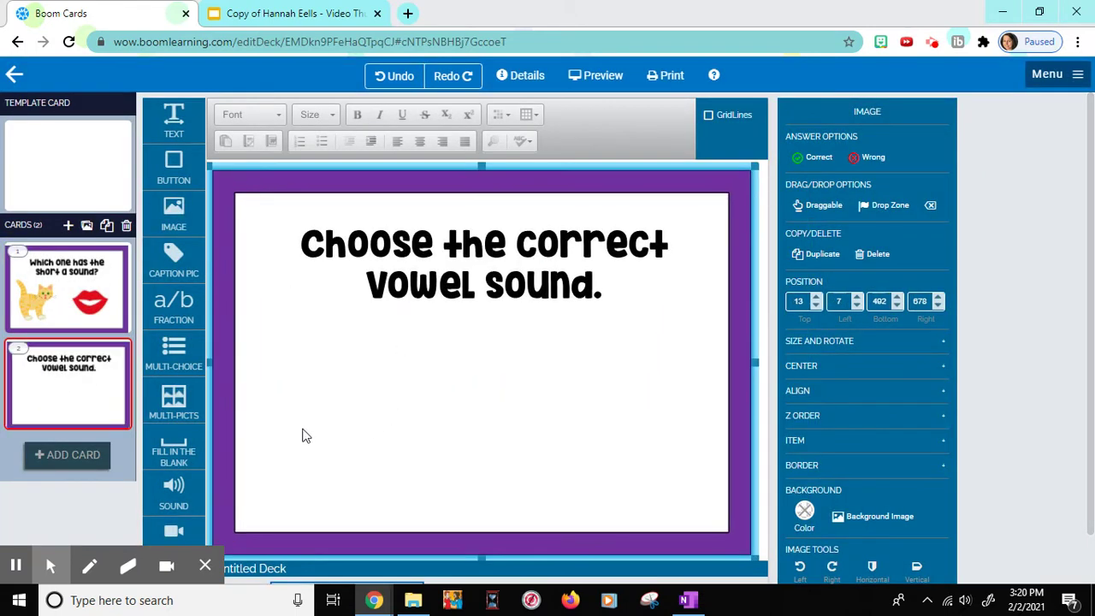
Step: Place a shrunken pot picture below the question text
left_click_drag(173, 212, 290, 371)
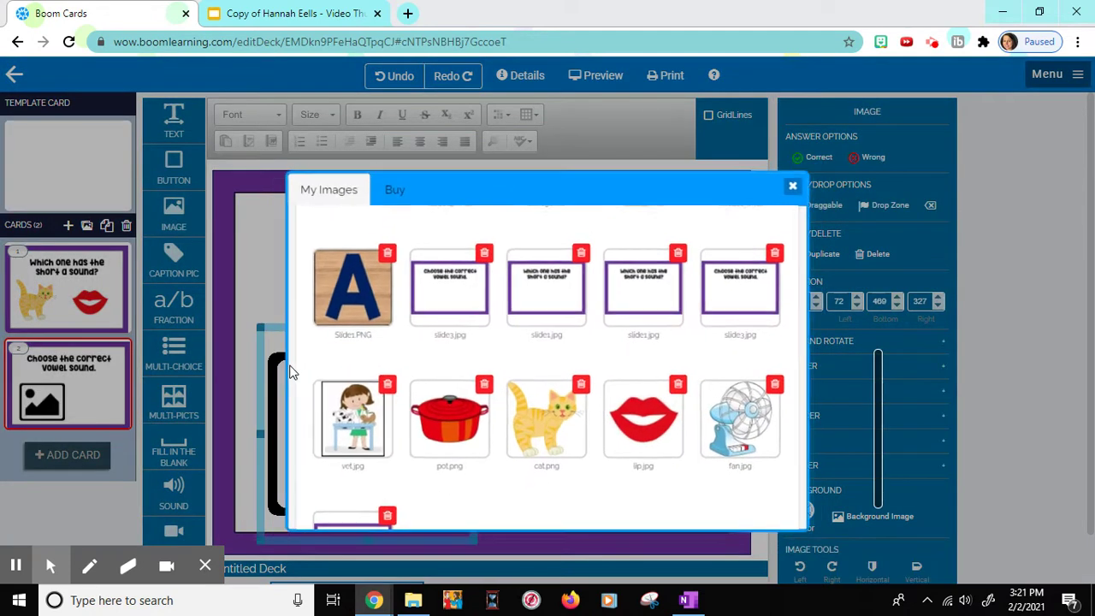
left_click(449, 419)
left_click_drag(493, 482, 383, 431)
left_click_drag(345, 384, 499, 369)
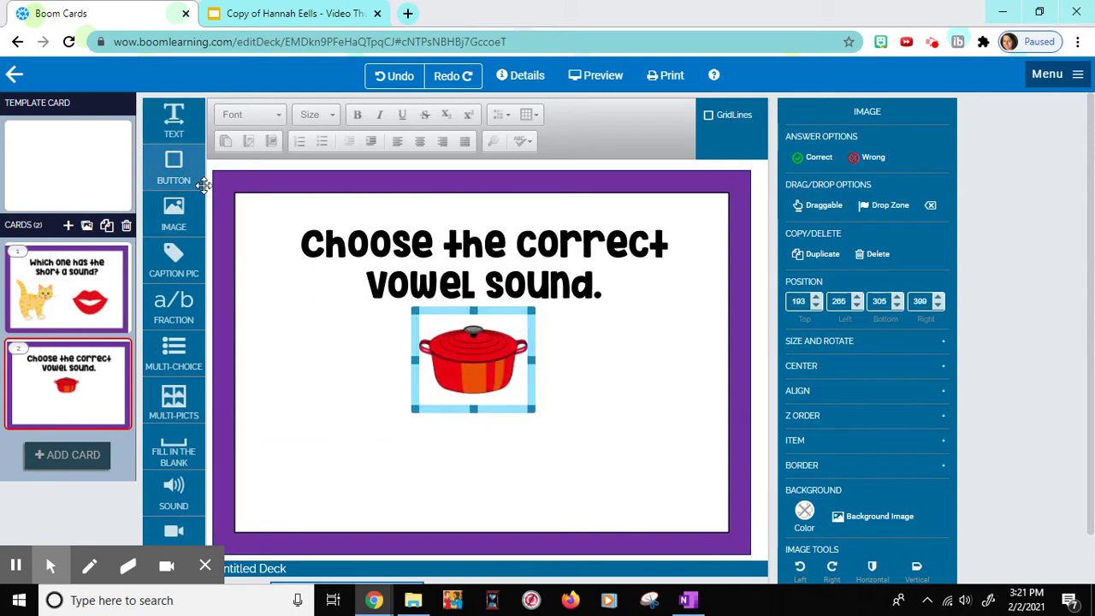
Step: Add the letter A tile at the lower left and mark it wrong
left_click_drag(183, 220, 298, 443)
left_click(359, 319)
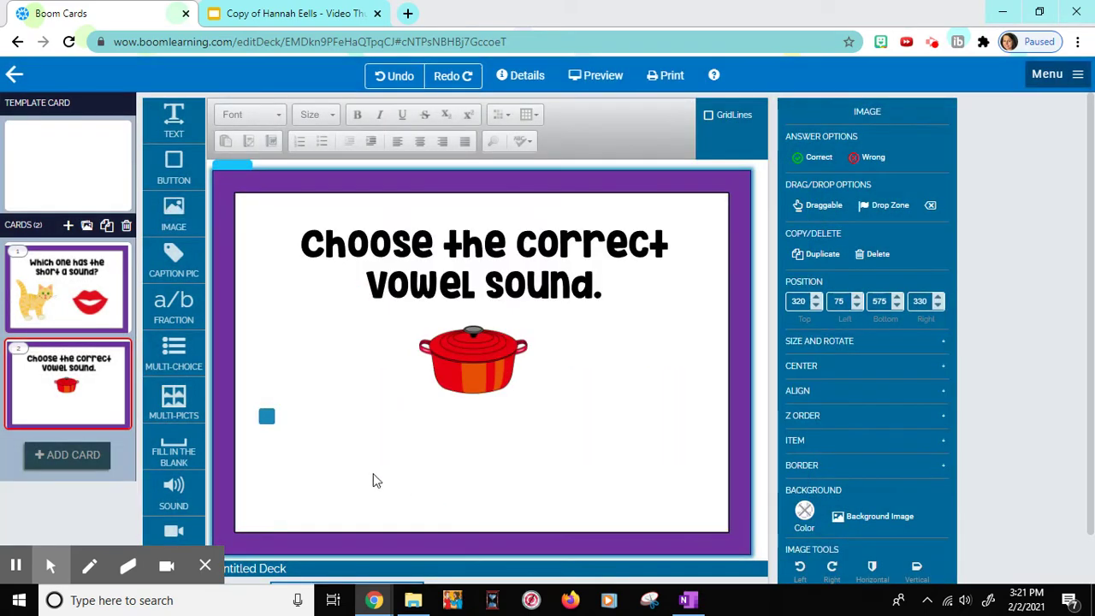
left_click_drag(659, 419, 323, 509)
left_click_drag(282, 546, 344, 447)
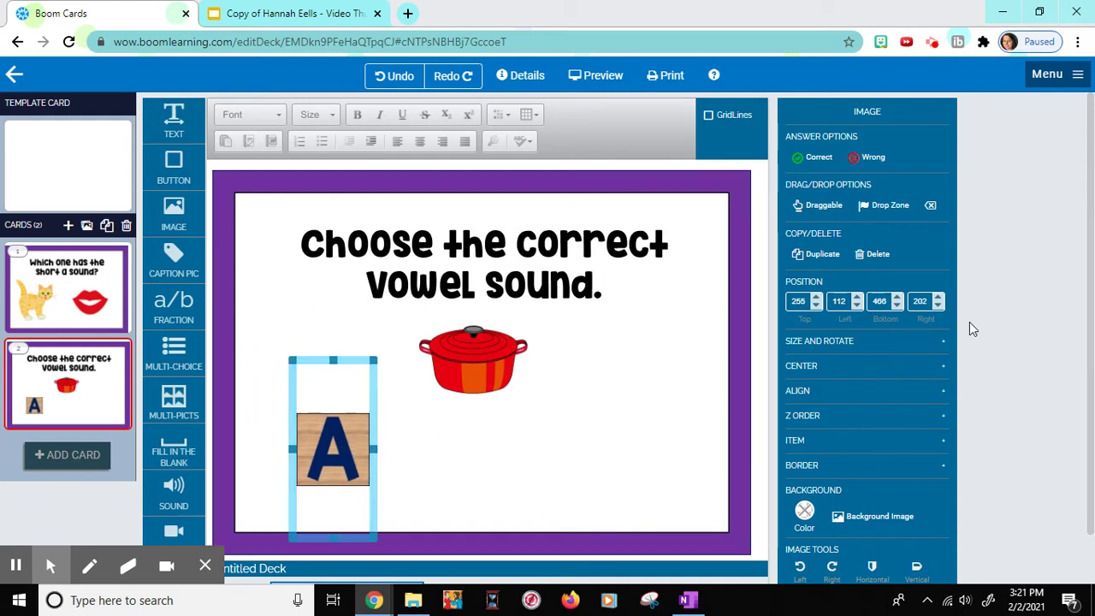
left_click(873, 158)
Step: Add the letter O tile at the lower right and mark it correct
left_click_drag(186, 224, 457, 455)
scroll(547, 359, "down", 2)
scroll(584, 338, "up", 3)
left_click(508, 282)
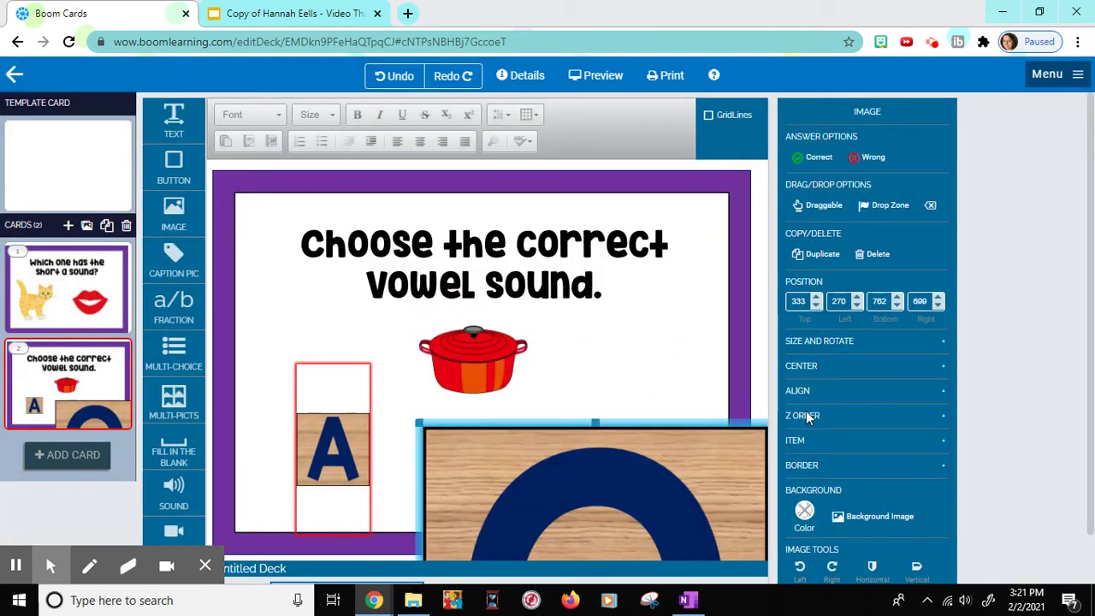
left_click_drag(507, 416, 447, 488)
left_click_drag(422, 526, 637, 338)
left_click_drag(603, 488, 607, 464)
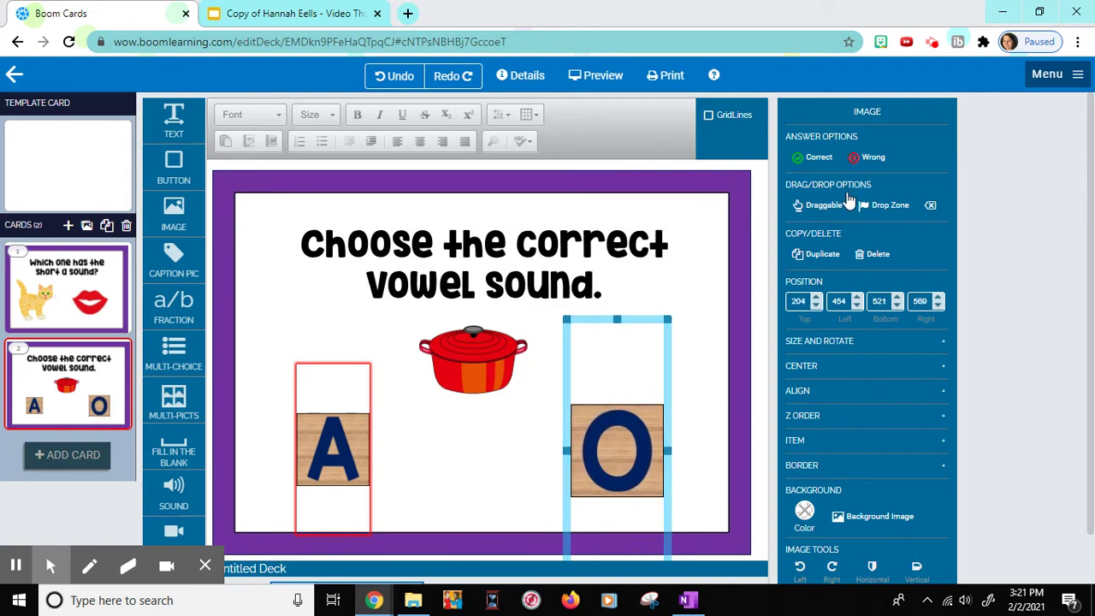
left_click(817, 157)
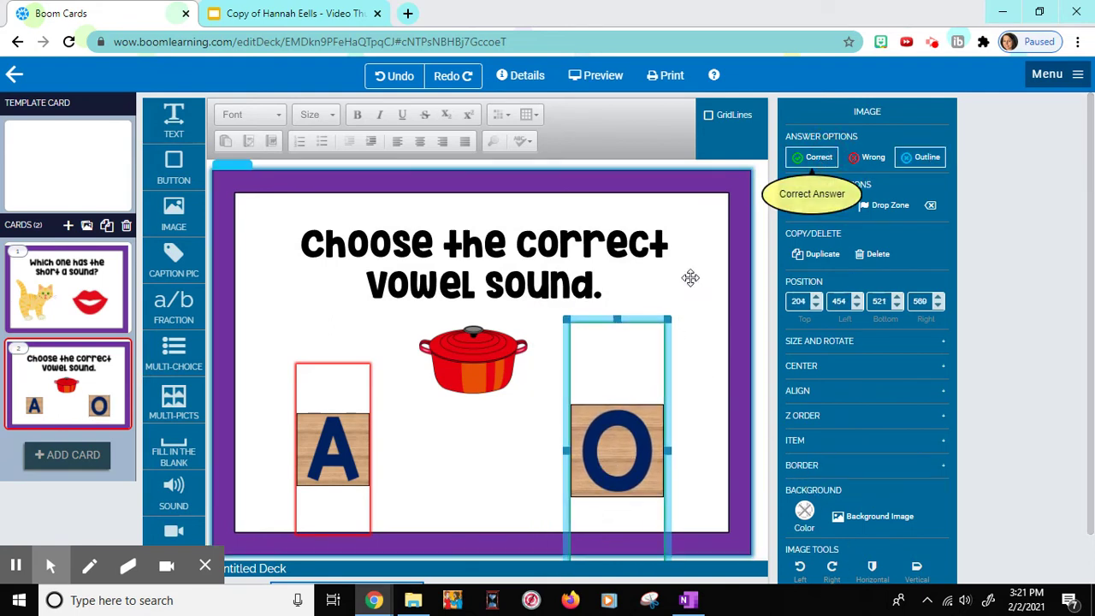
Step: Preview the deck, answering A then O on the pot card and lips then cat
left_click(717, 376)
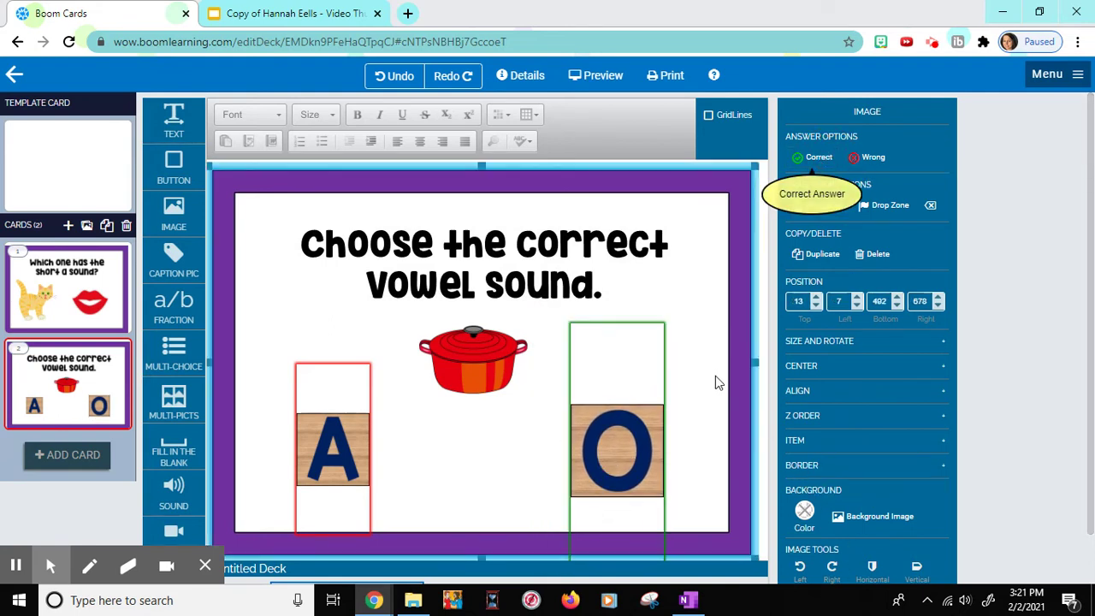
left_click(596, 77)
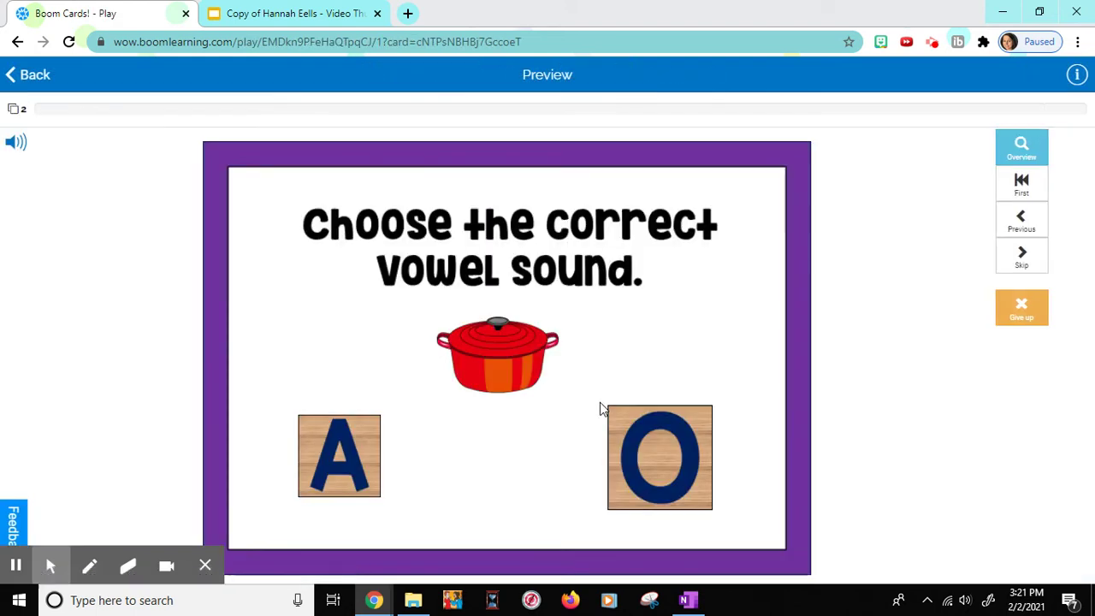
left_click(346, 466)
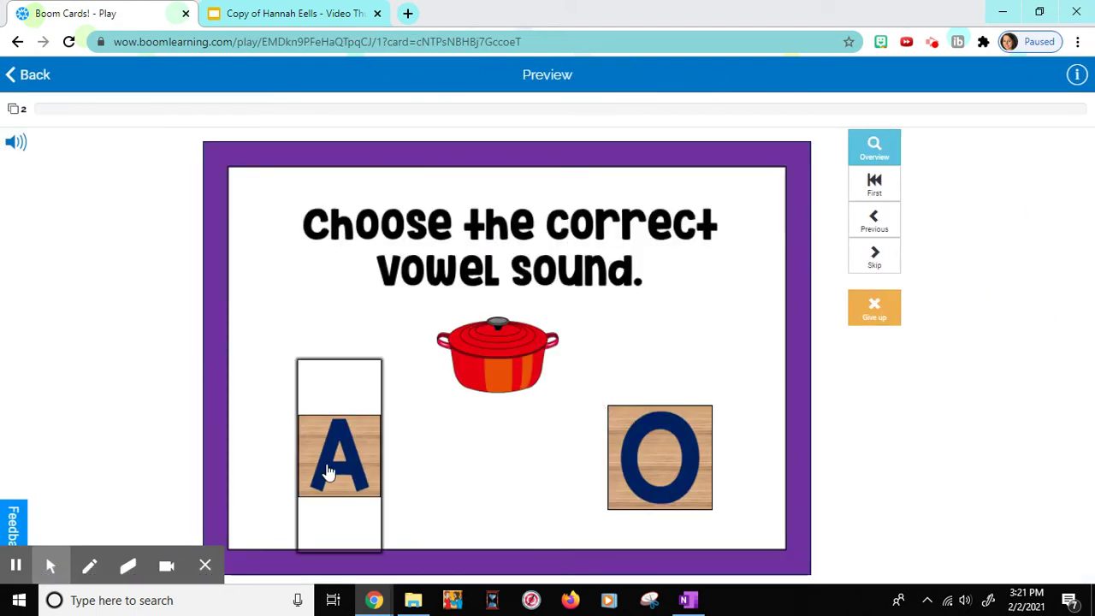
left_click(660, 489)
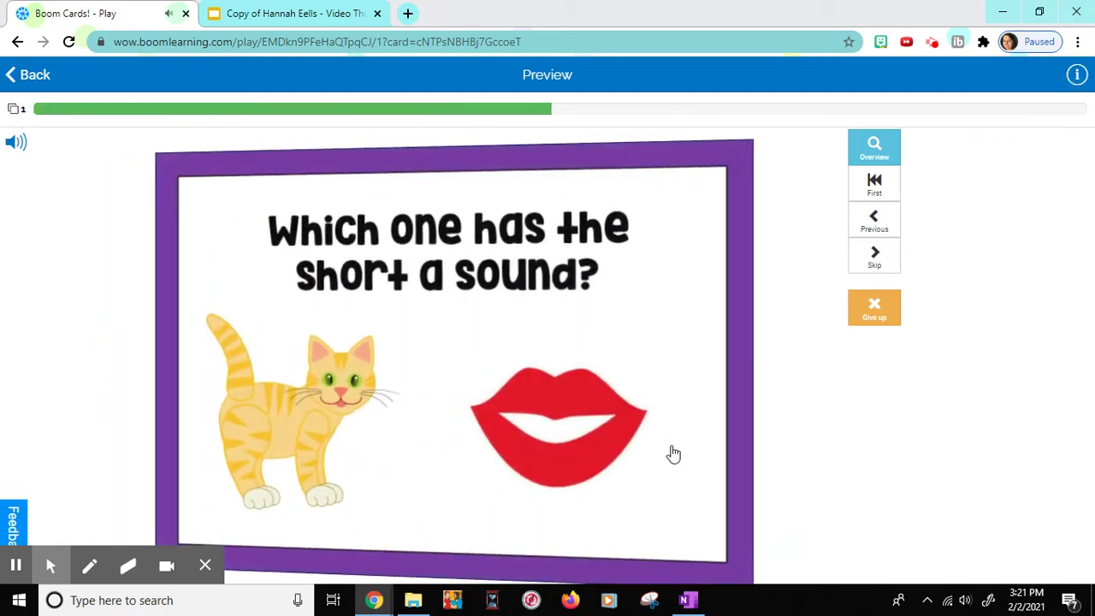
left_click(569, 524)
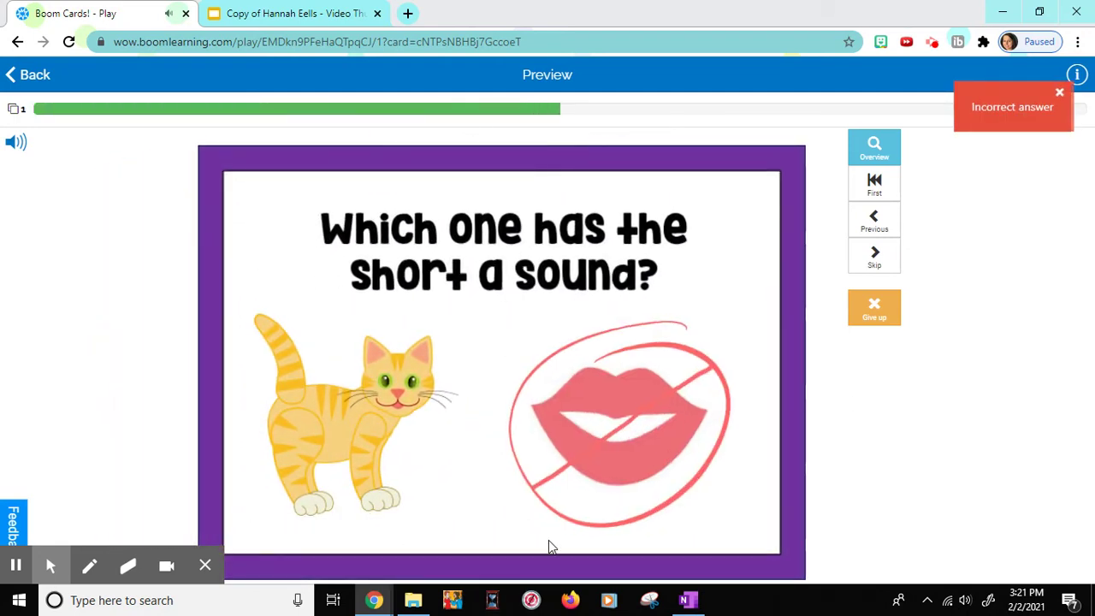
left_click(369, 464)
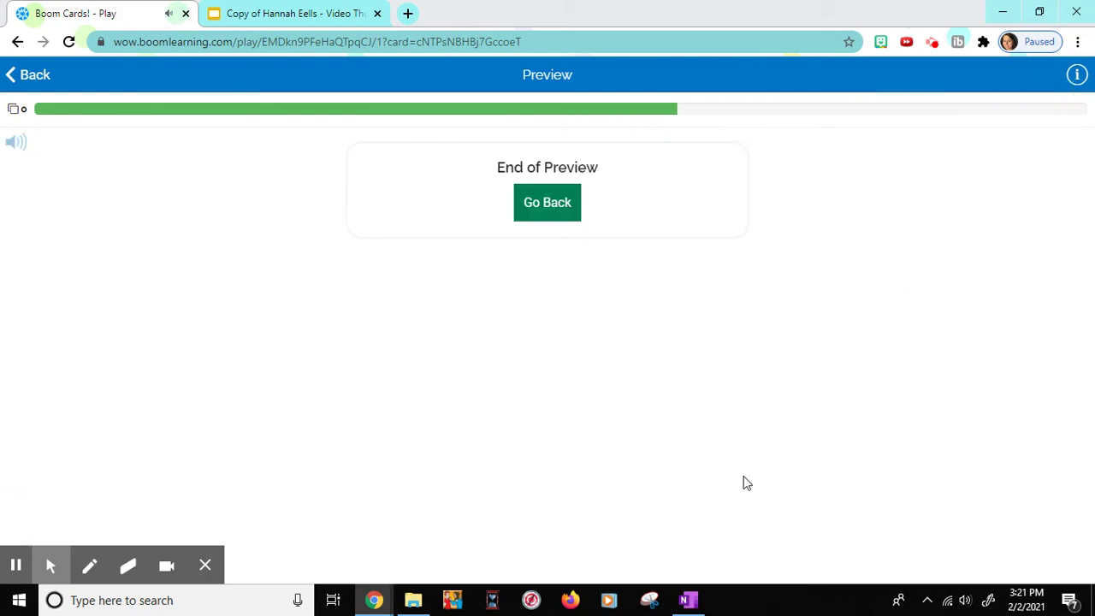
Step: Title the deck 'Short Vowels', tag it grade 1, and publish it privately
left_click(567, 210)
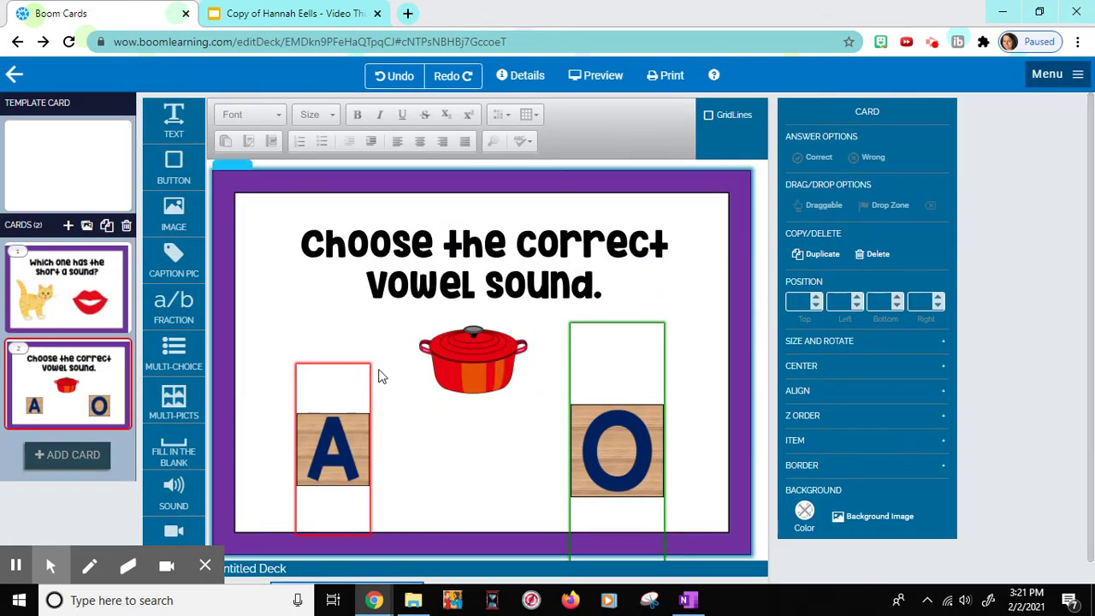
scroll(354, 562, "down", 1)
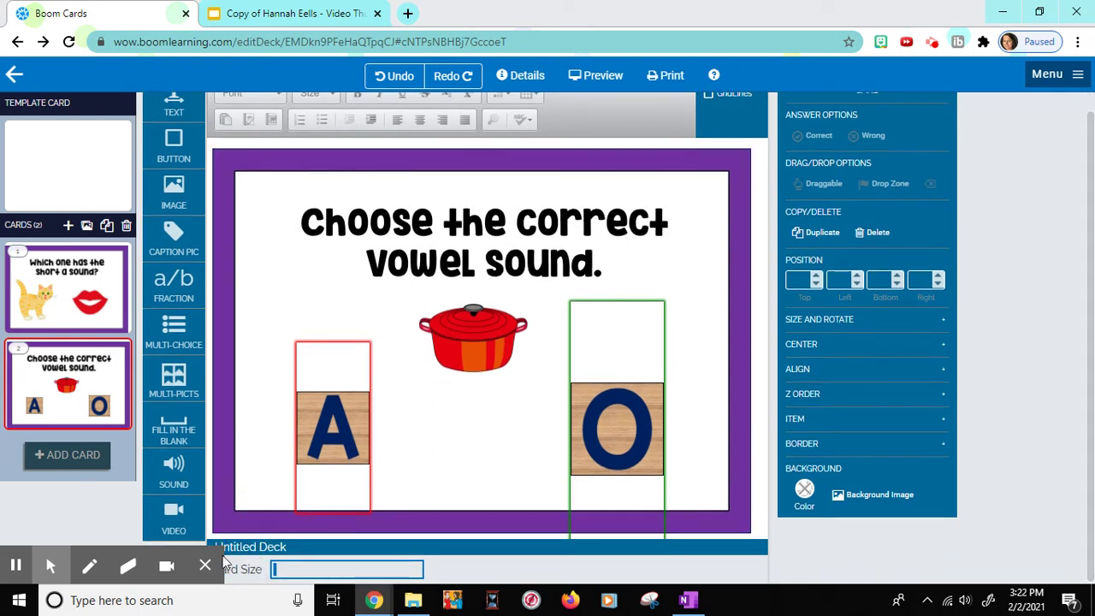
left_click(261, 548)
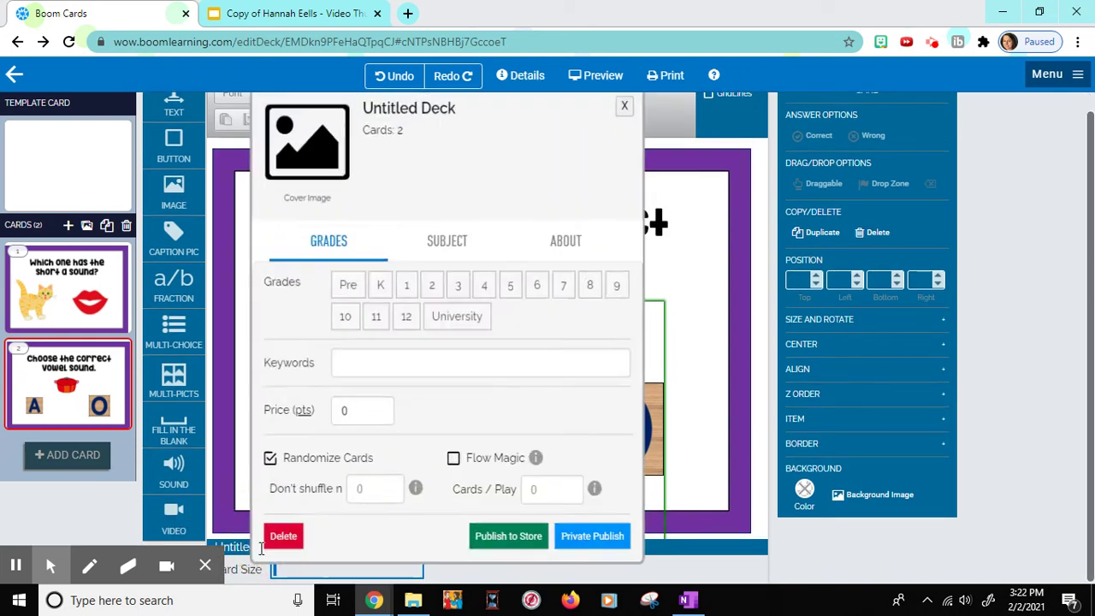
left_click(413, 127)
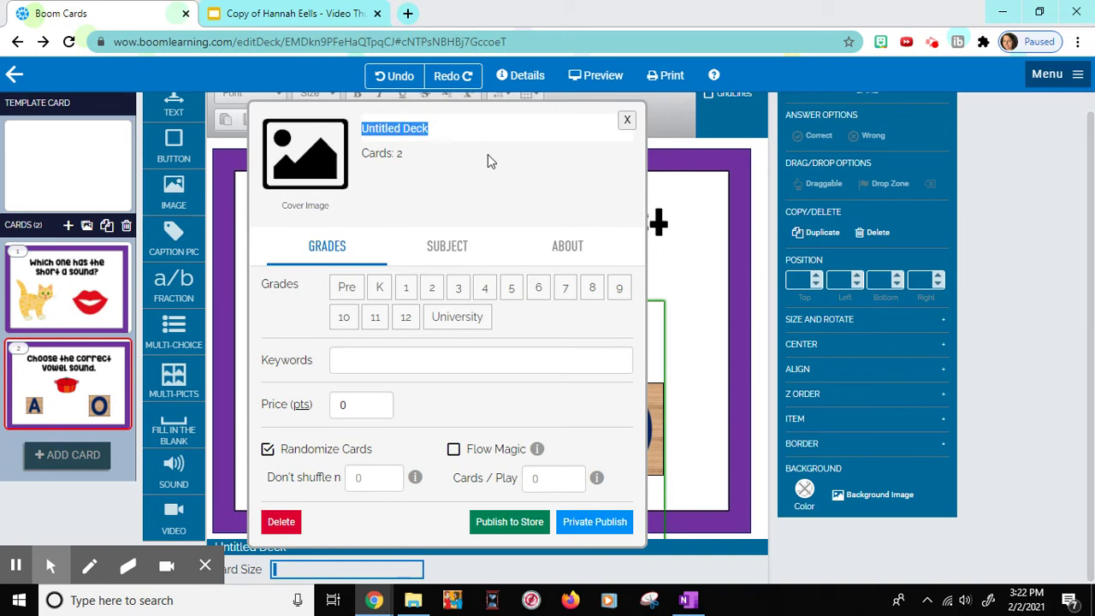
type("sho")
key("BackSpace")
key("BackSpace")
key("BackSpace")
type("Short Vowels")
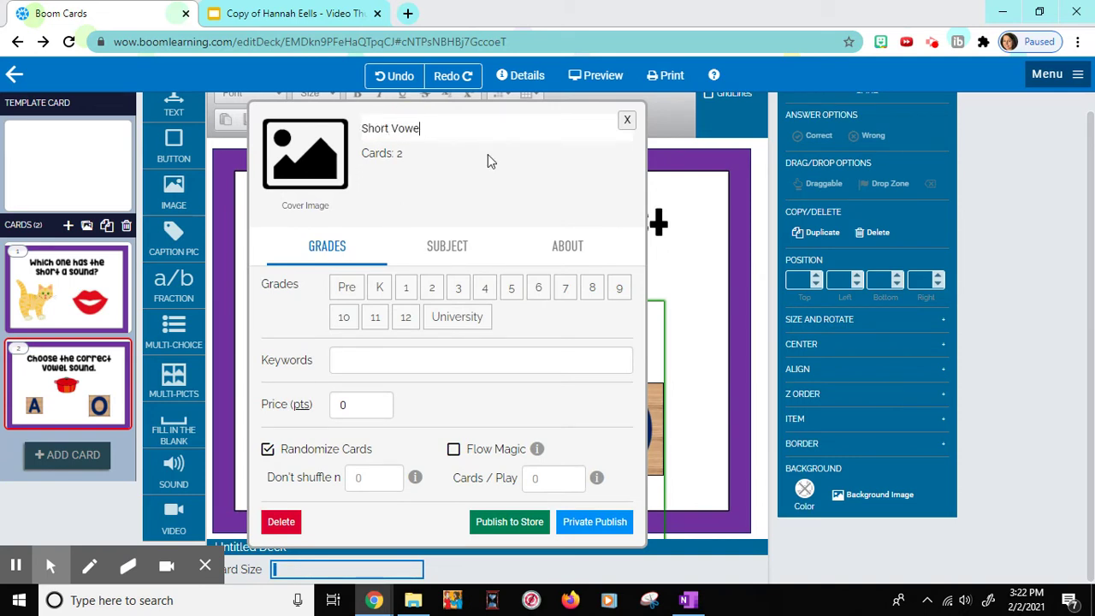
left_click(407, 291)
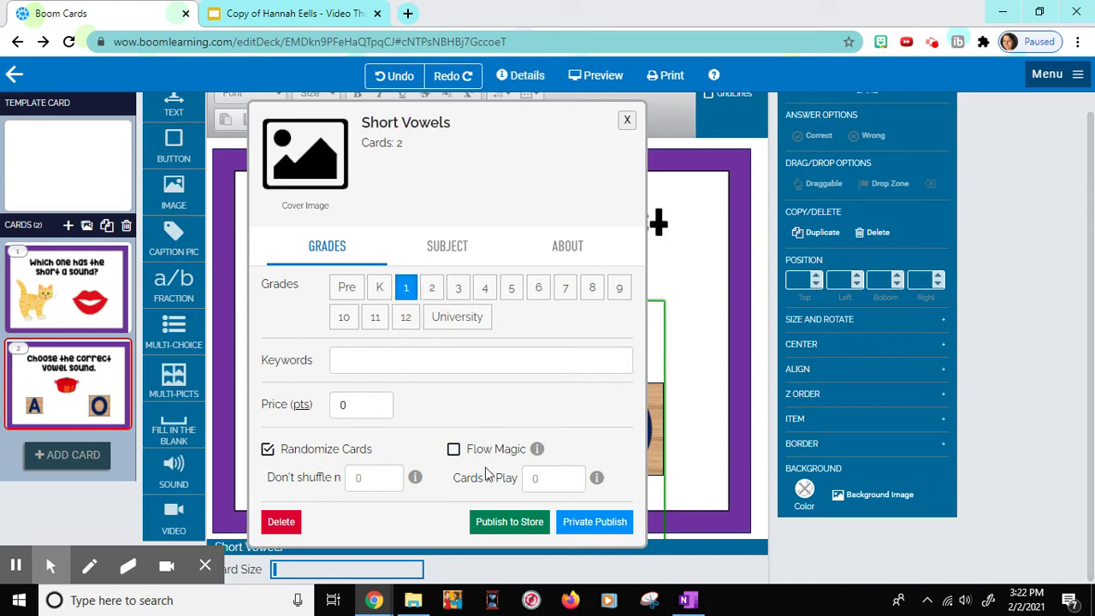
left_click(602, 527)
left_click(626, 119)
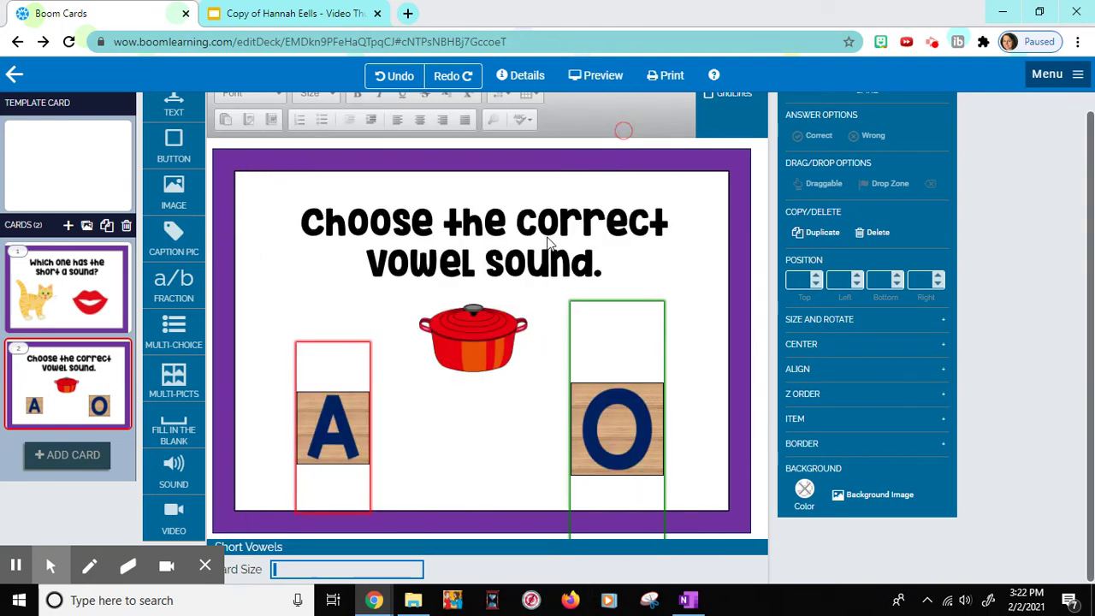
Step: Return to the deck list, reopen Short Vowels, then go back to the list
left_click(11, 79)
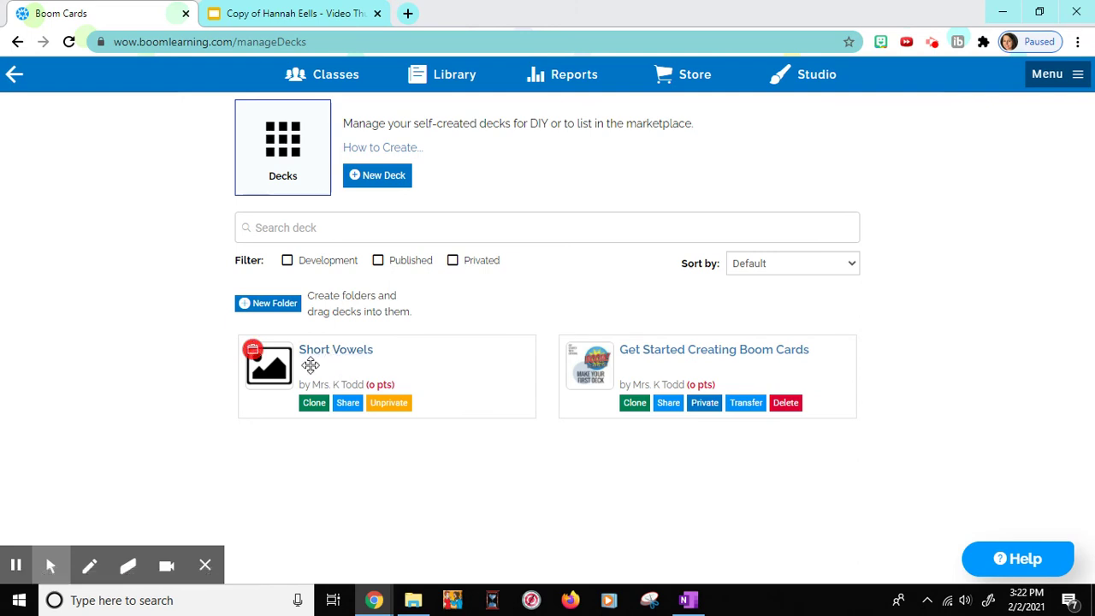
left_click(329, 352)
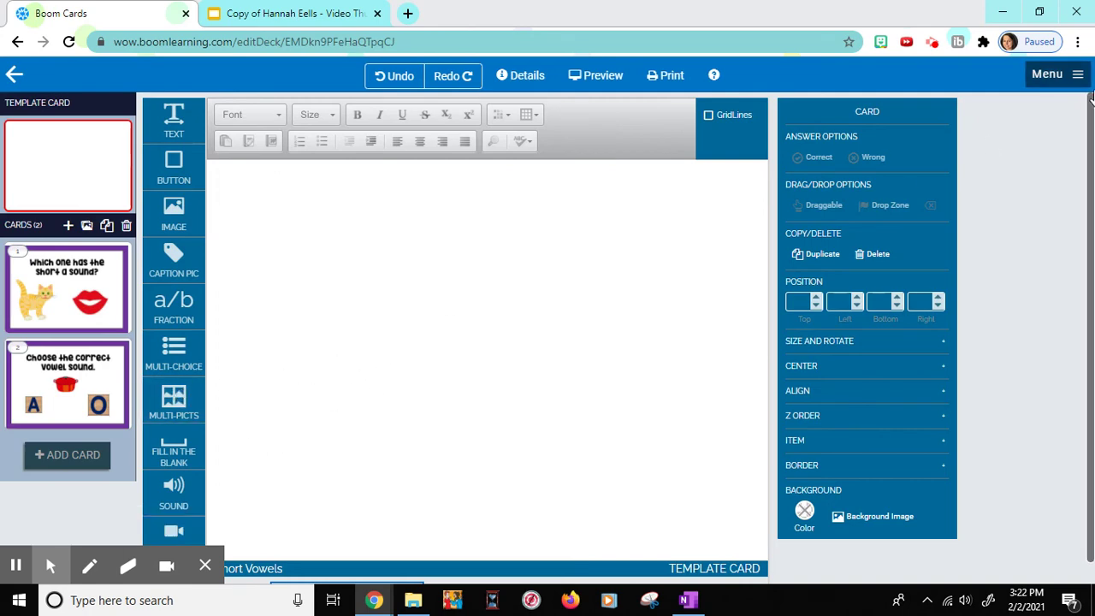
left_click(14, 74)
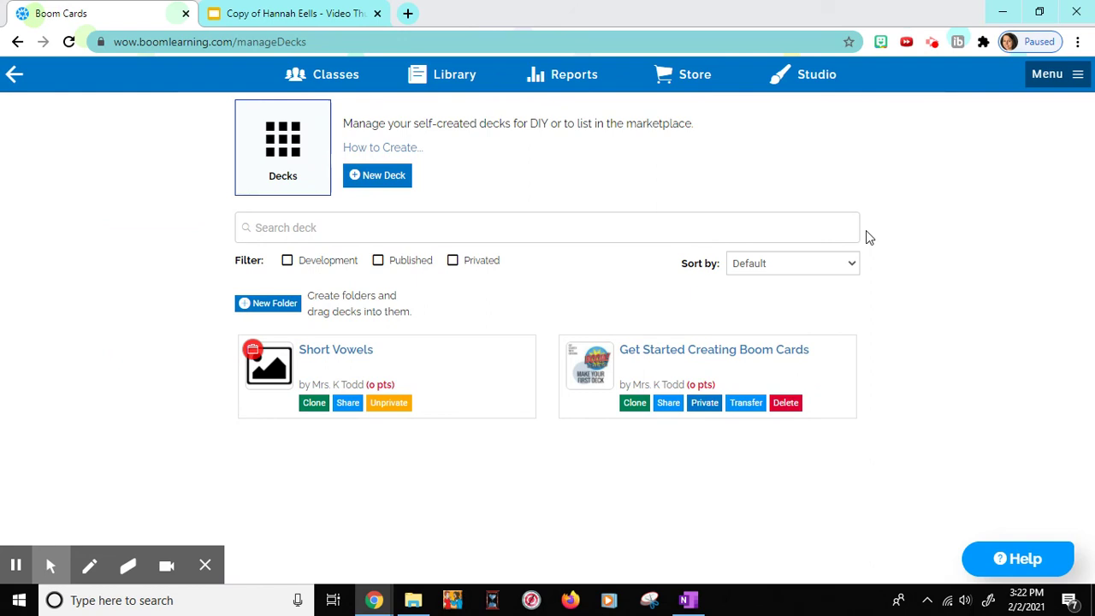
Step: Filter the Library to Self Published and assign Short Vowels to the first class
left_click(457, 72)
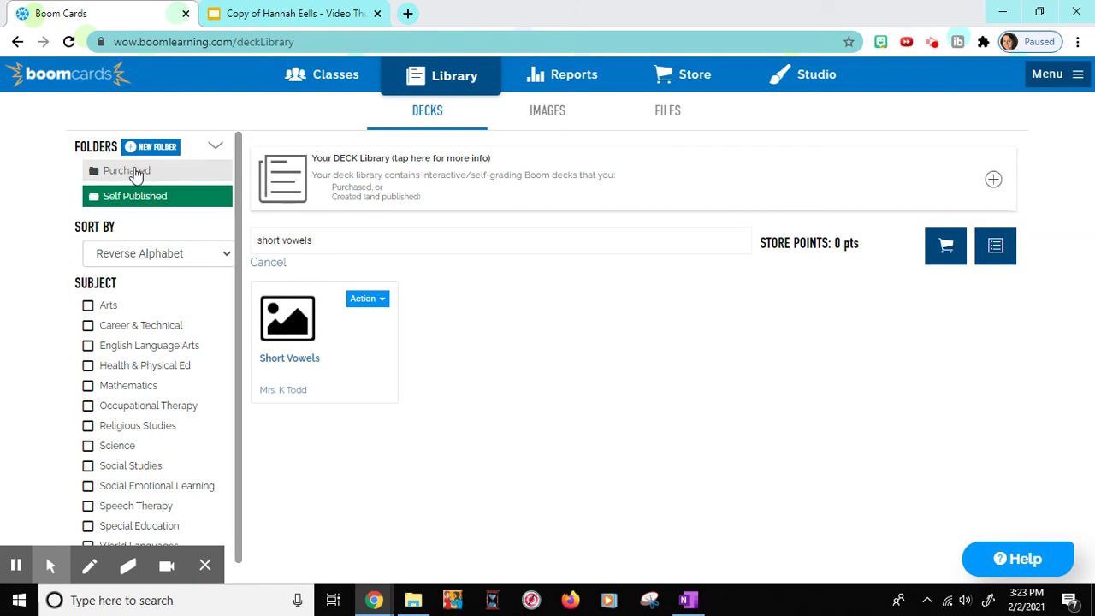
left_click(133, 172)
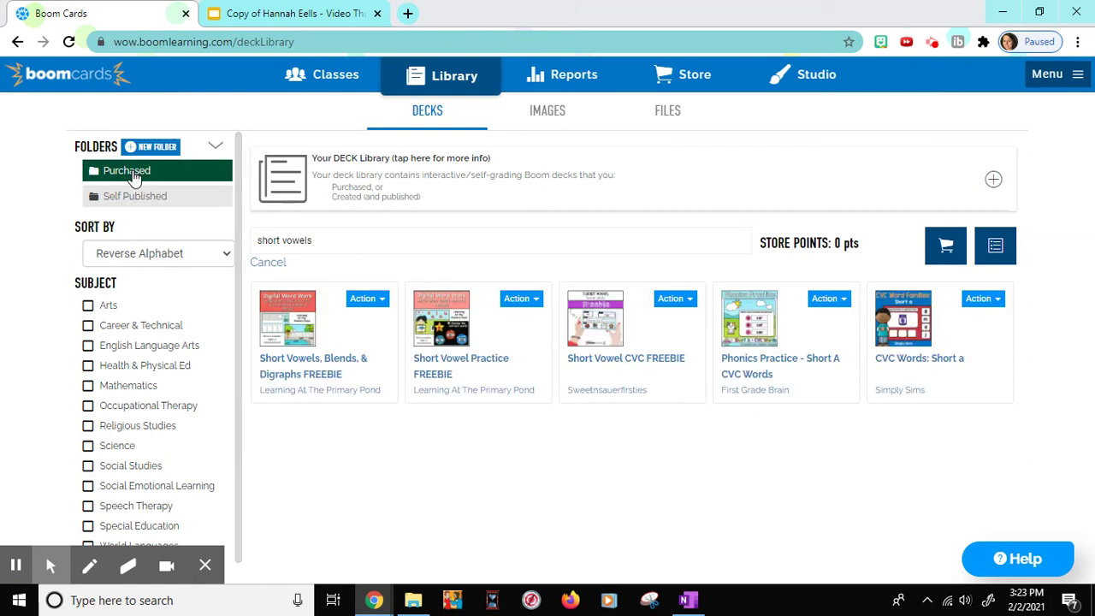
left_click(135, 197)
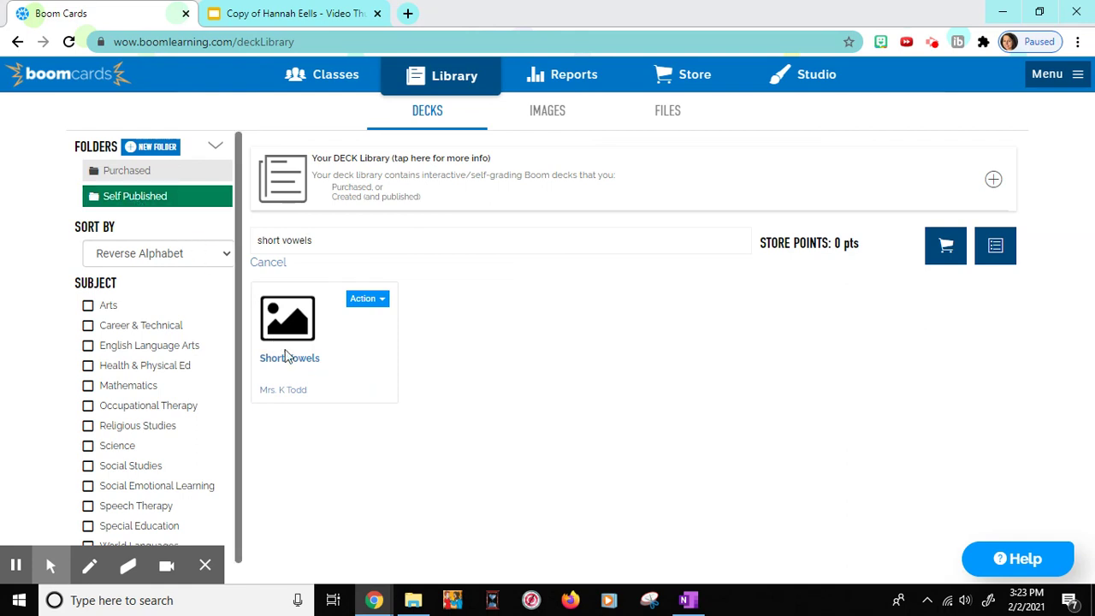
left_click(377, 299)
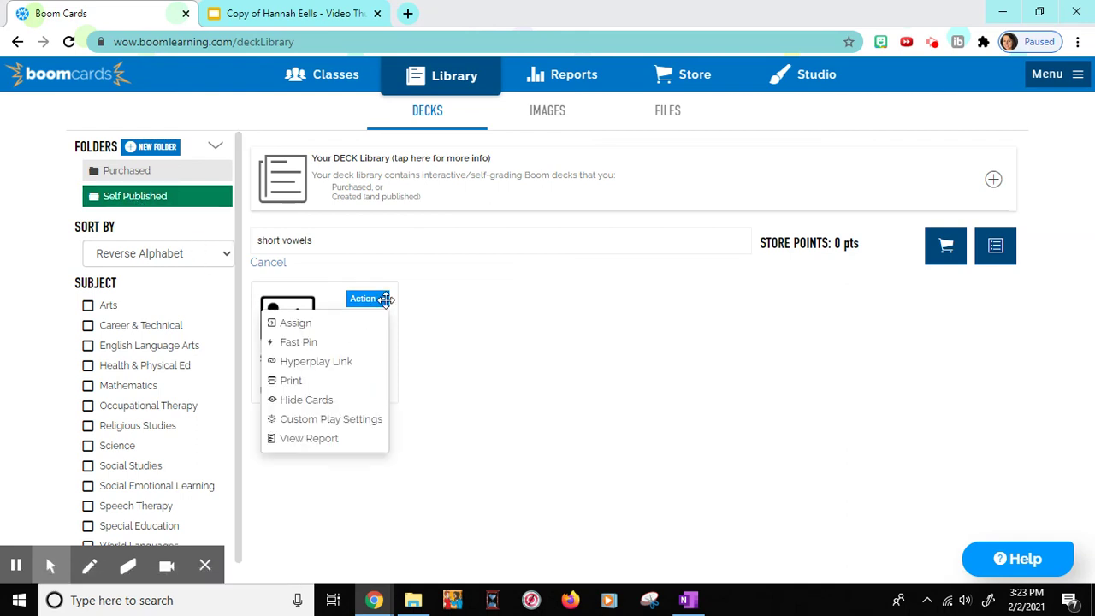
left_click(311, 327)
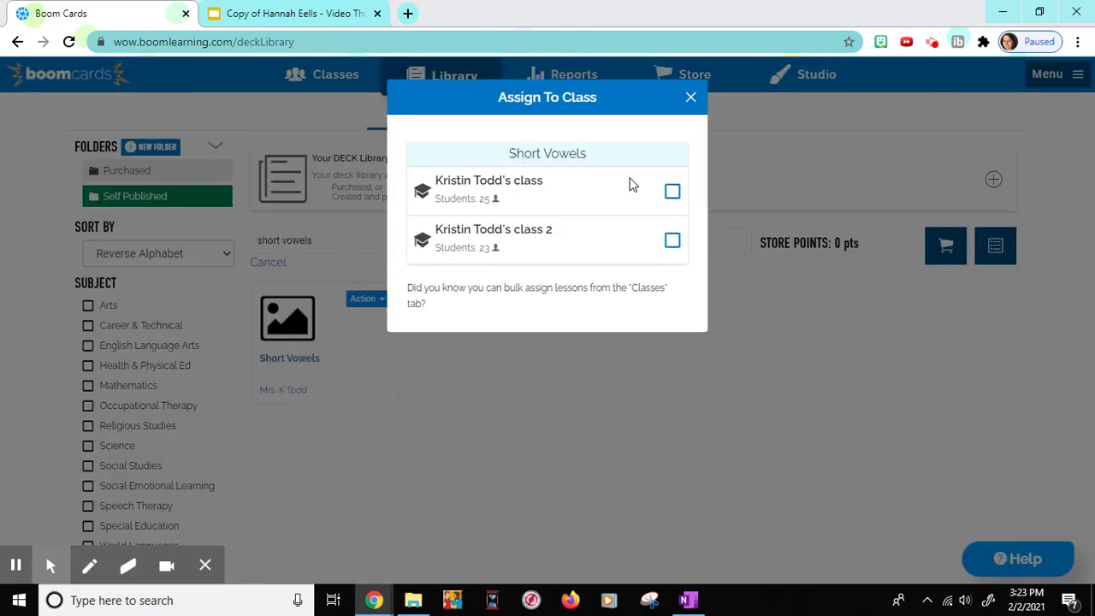
left_click(672, 191)
left_click(690, 96)
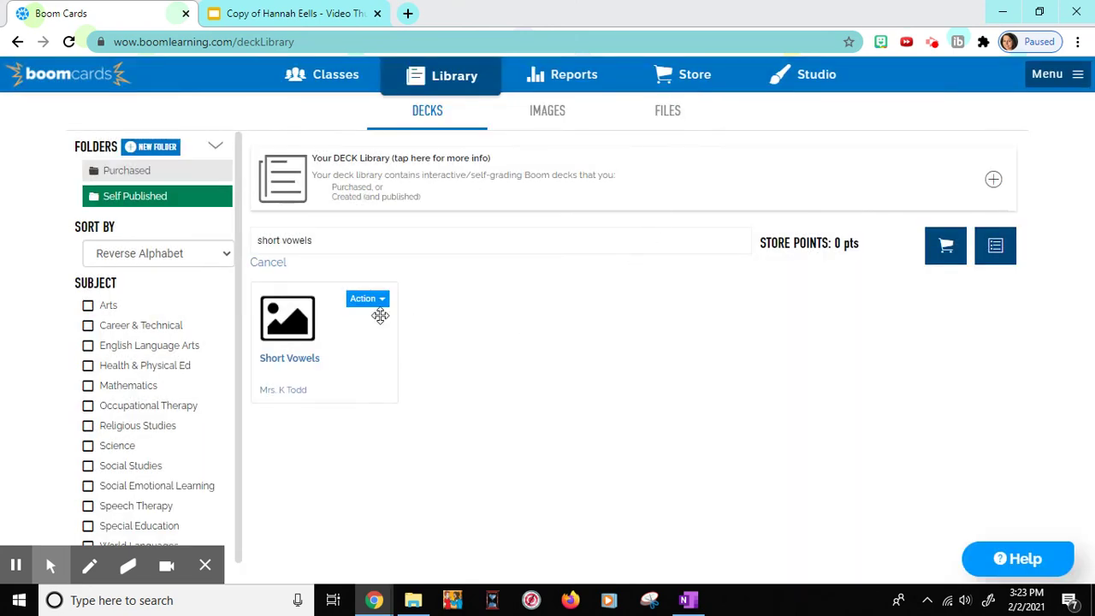